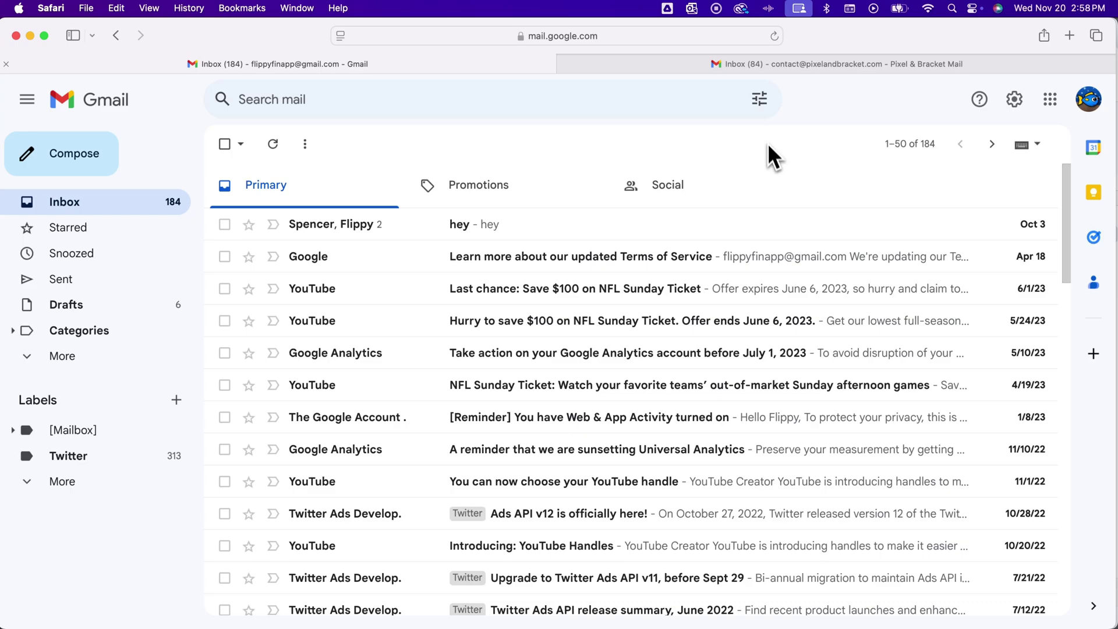
In advanced search, fill the From field with the chosen sender's full e-mail address.
{"action": "left_click", "coordinate": [759, 101]}
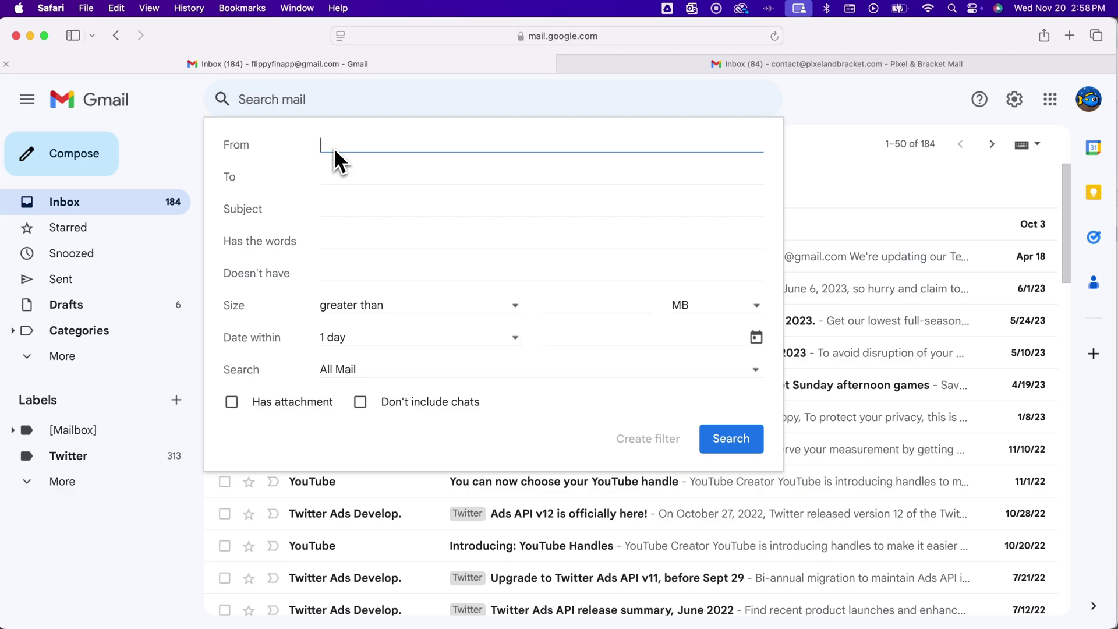
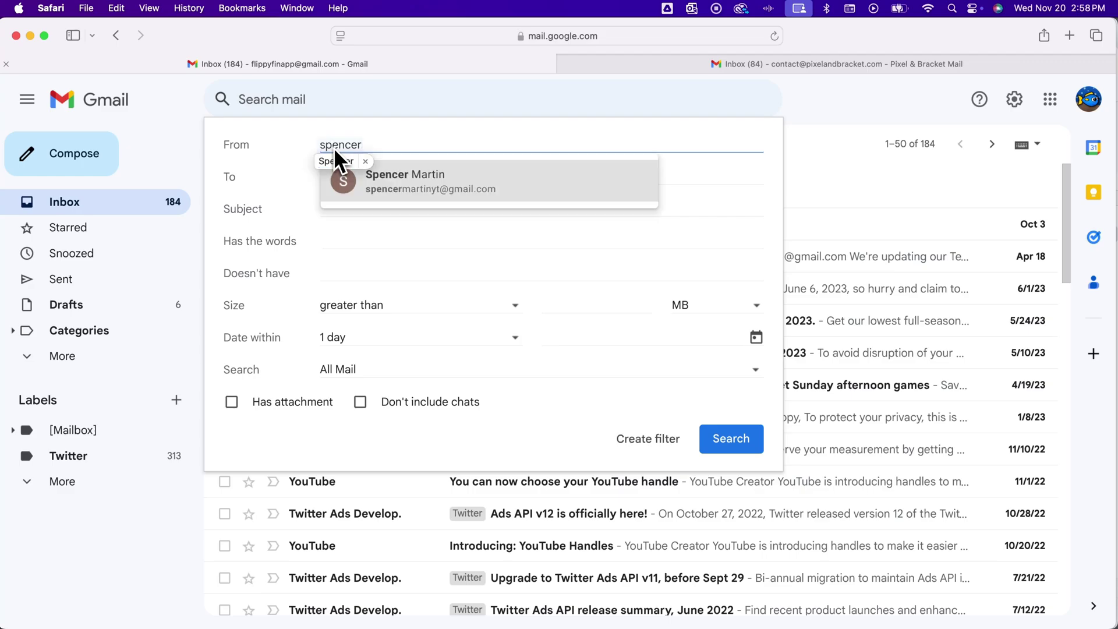
{"action": "left_click", "coordinate": [443, 191]}
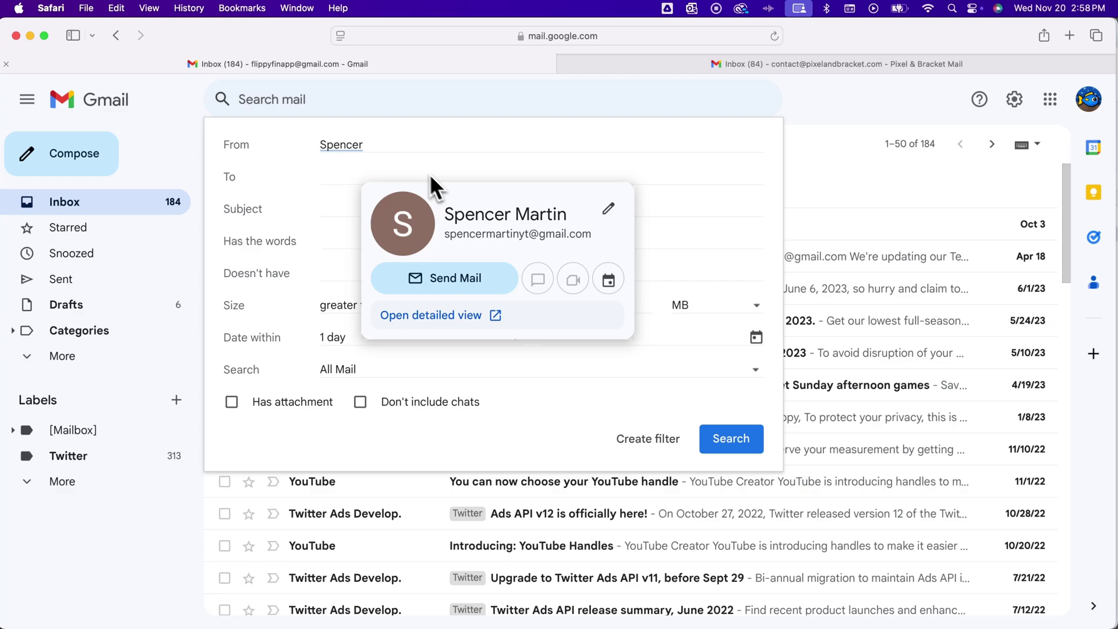
{"action": "left_click", "coordinate": [407, 146]}
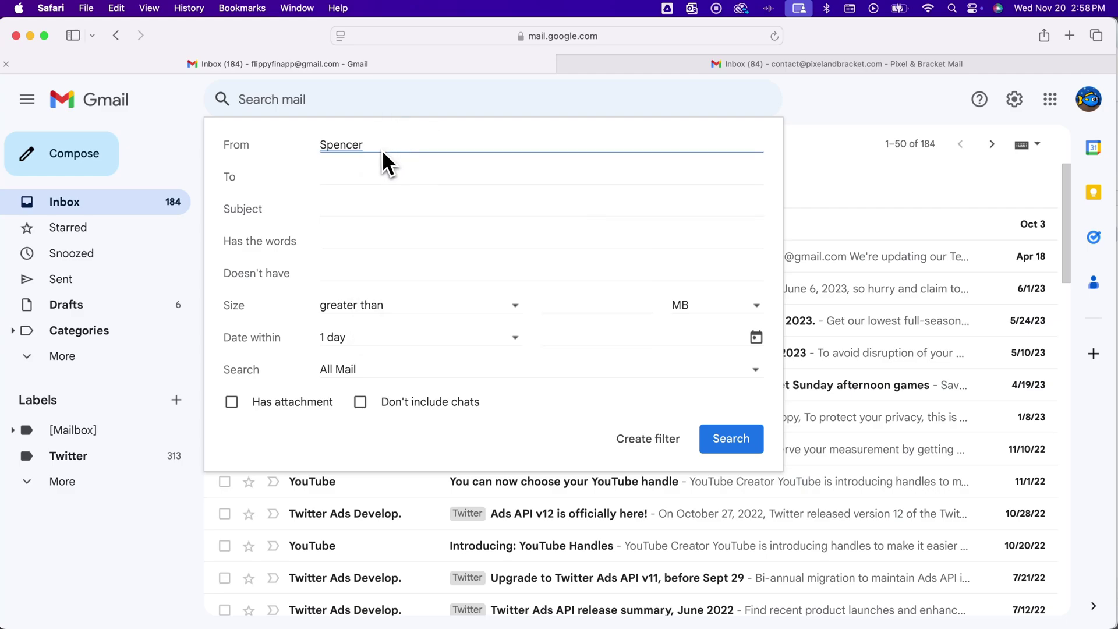
{"action": "type", "text": "mar"}
{"action": "left_click", "coordinate": [395, 180]}
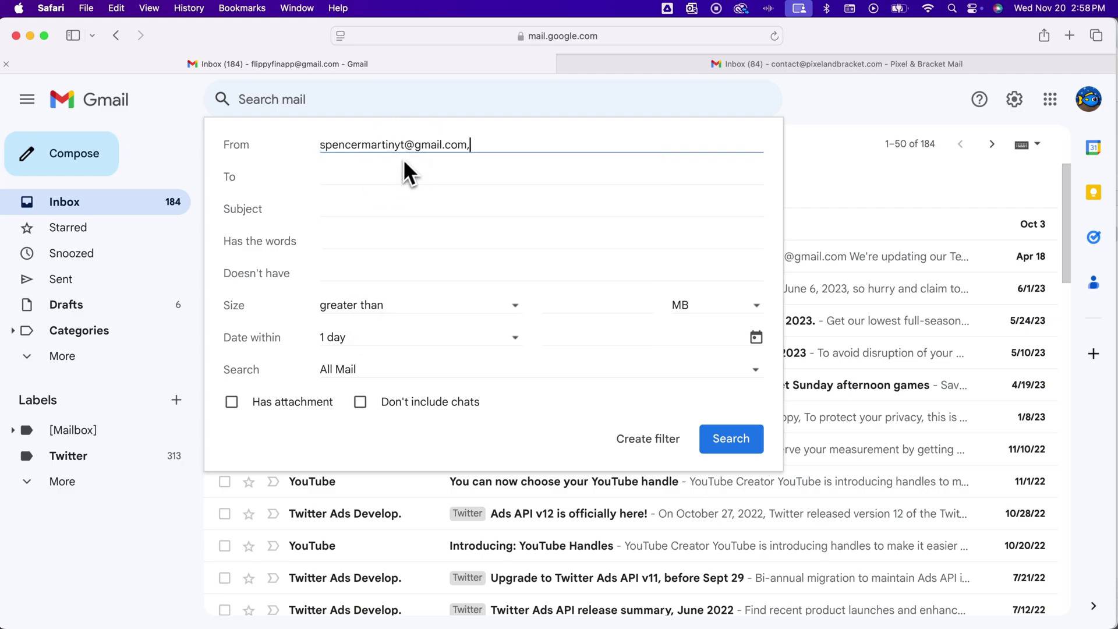
Check the criteria fields, then turn the sender-only search into a new filter.
{"action": "left_click_drag", "start_coordinate": [323, 148], "coordinate": [478, 149]}
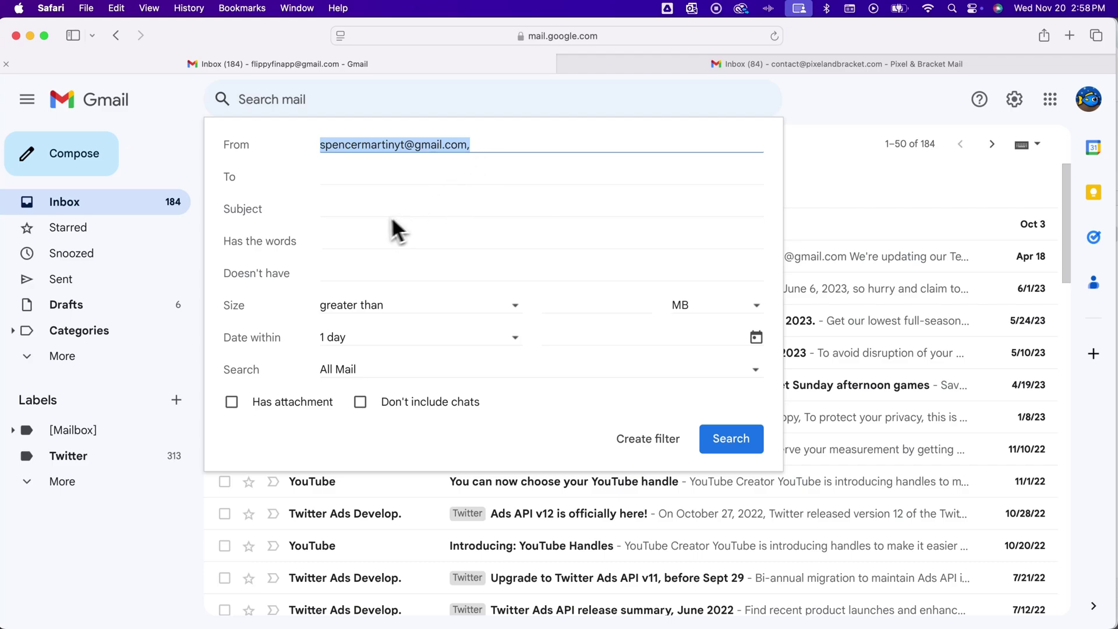
{"action": "left_click", "coordinate": [364, 214]}
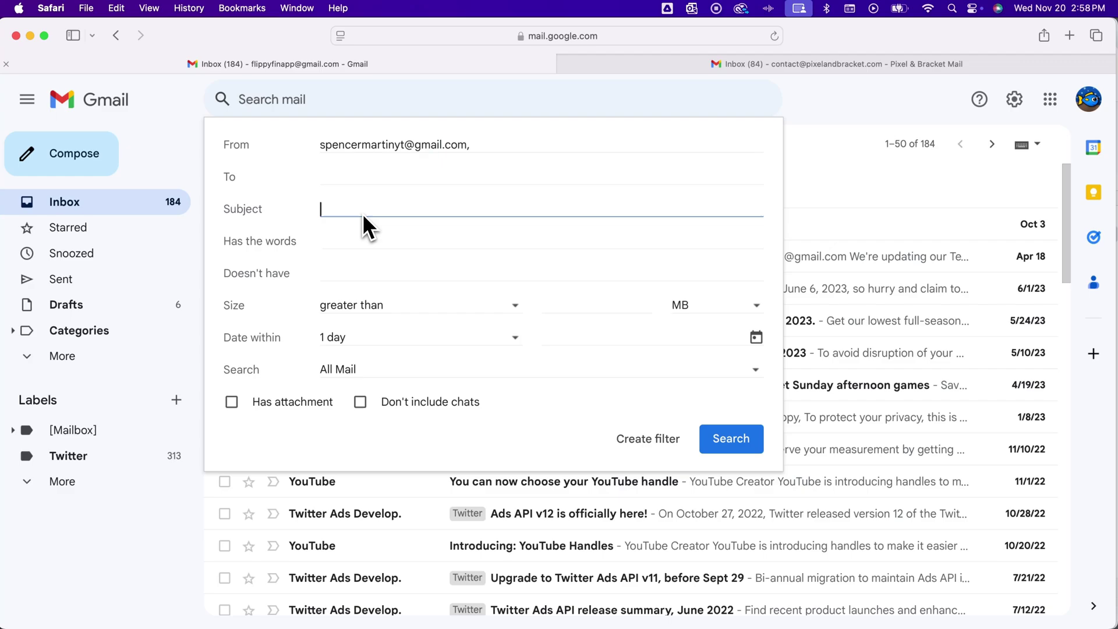
{"action": "left_click", "coordinate": [335, 244]}
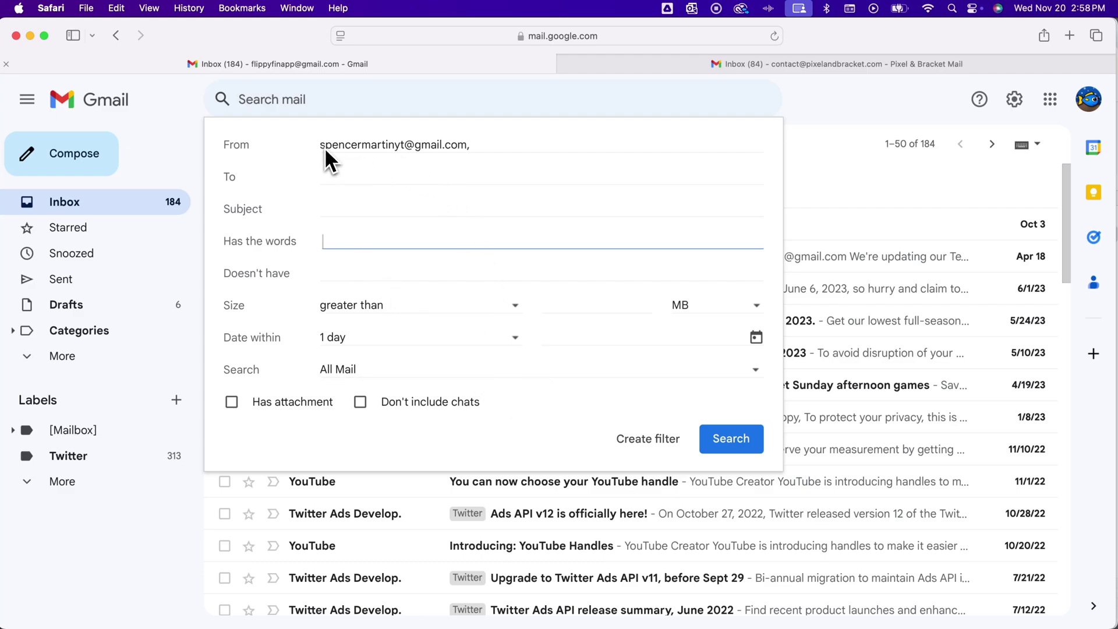
{"action": "left_click_drag", "start_coordinate": [325, 149], "coordinate": [473, 146]}
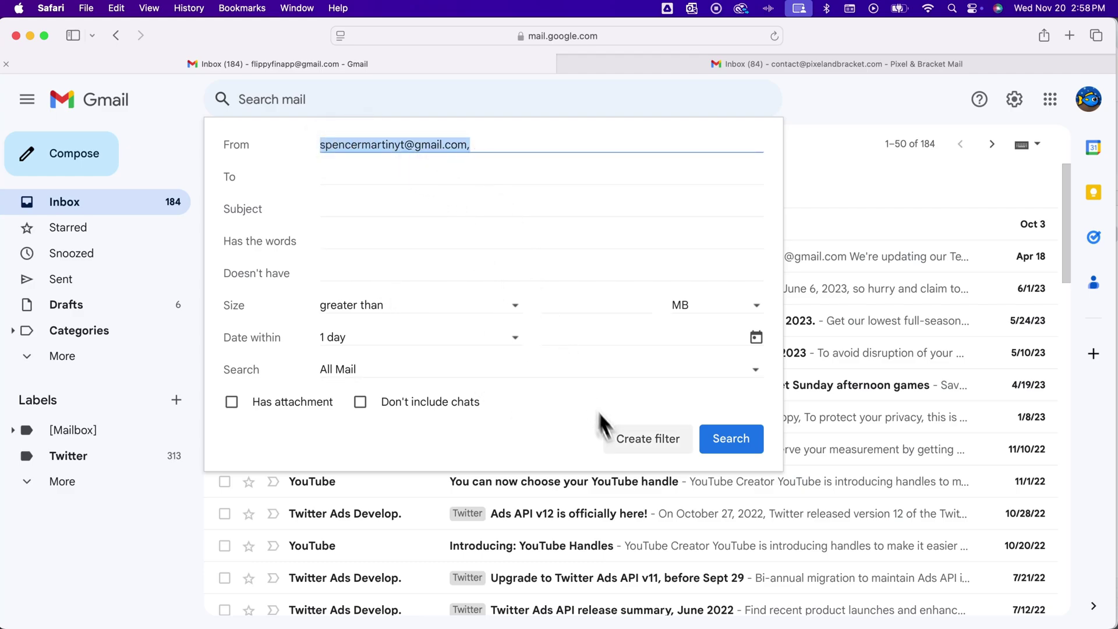
{"action": "left_click", "coordinate": [651, 441]}
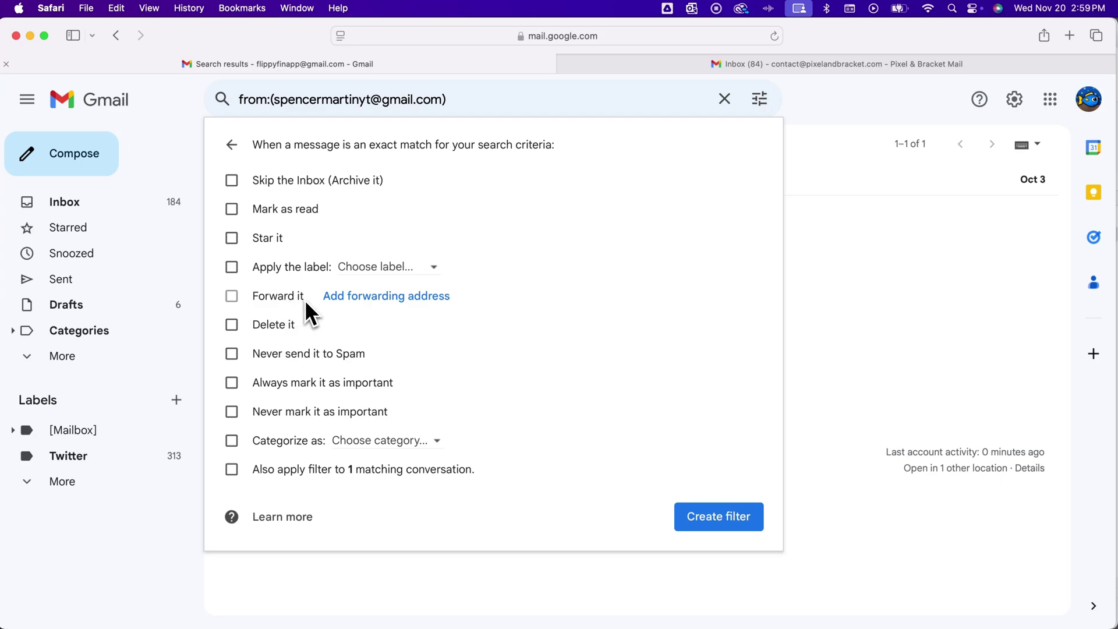
Follow the Add forwarding address link beside the Forward it action.
{"action": "left_click", "coordinate": [350, 296]}
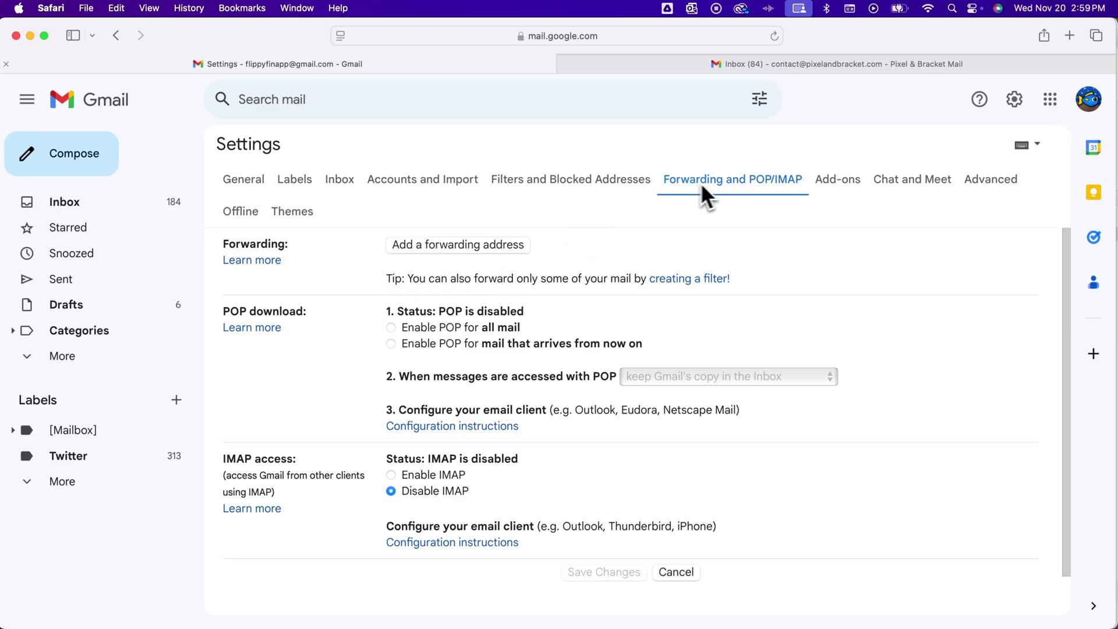
Add the business contact's e-mail as a forwarding address and confirm sending its verification link.
{"action": "left_click", "coordinate": [448, 248]}
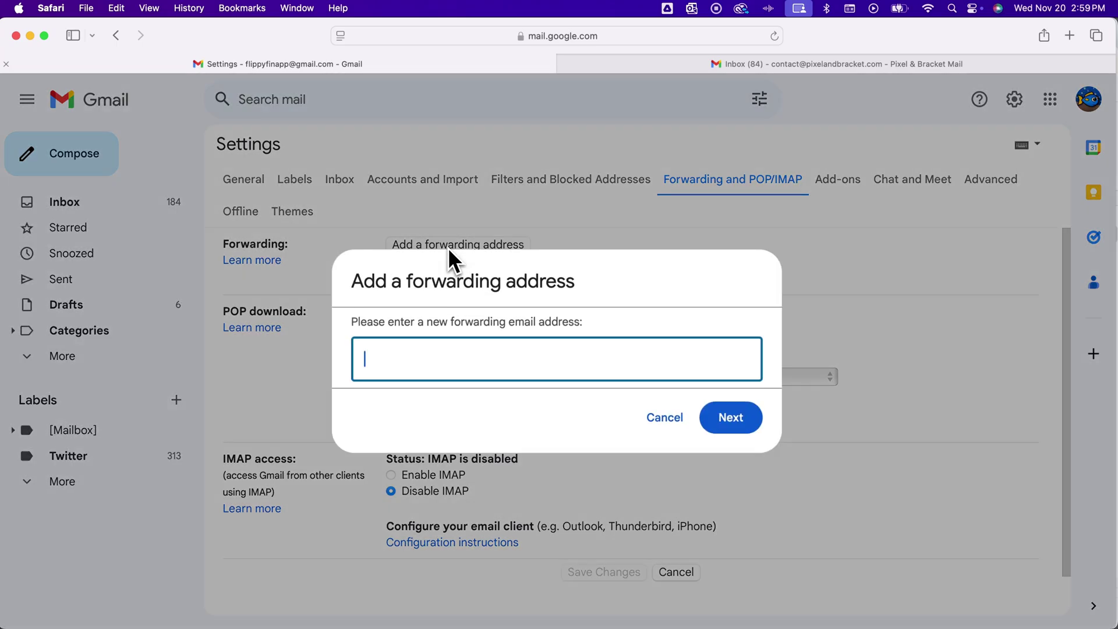
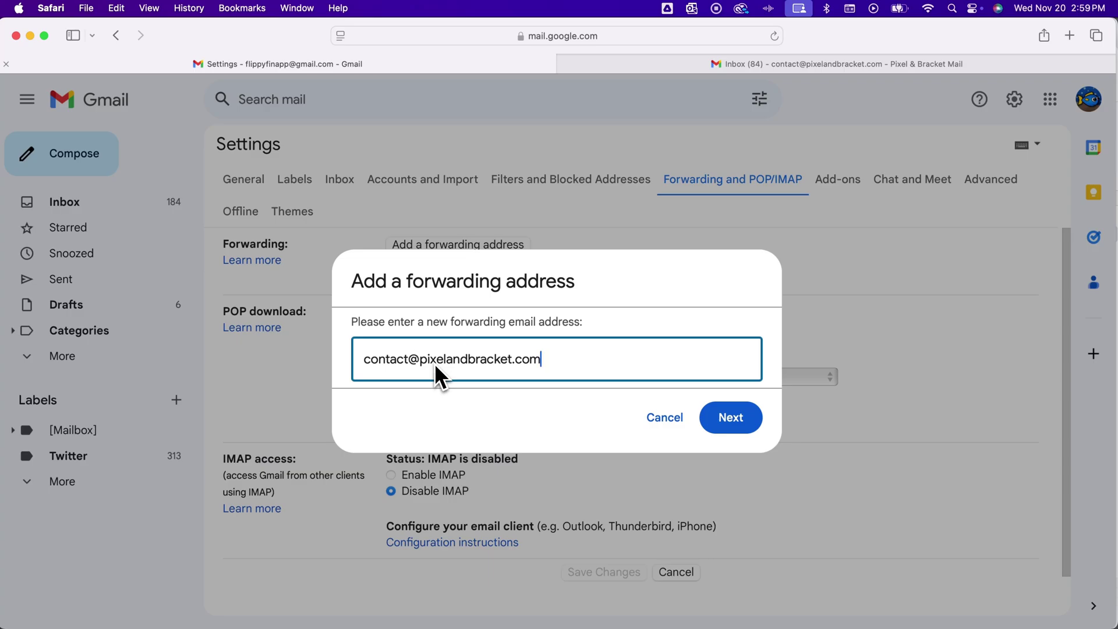
{"action": "left_click", "coordinate": [732, 404]}
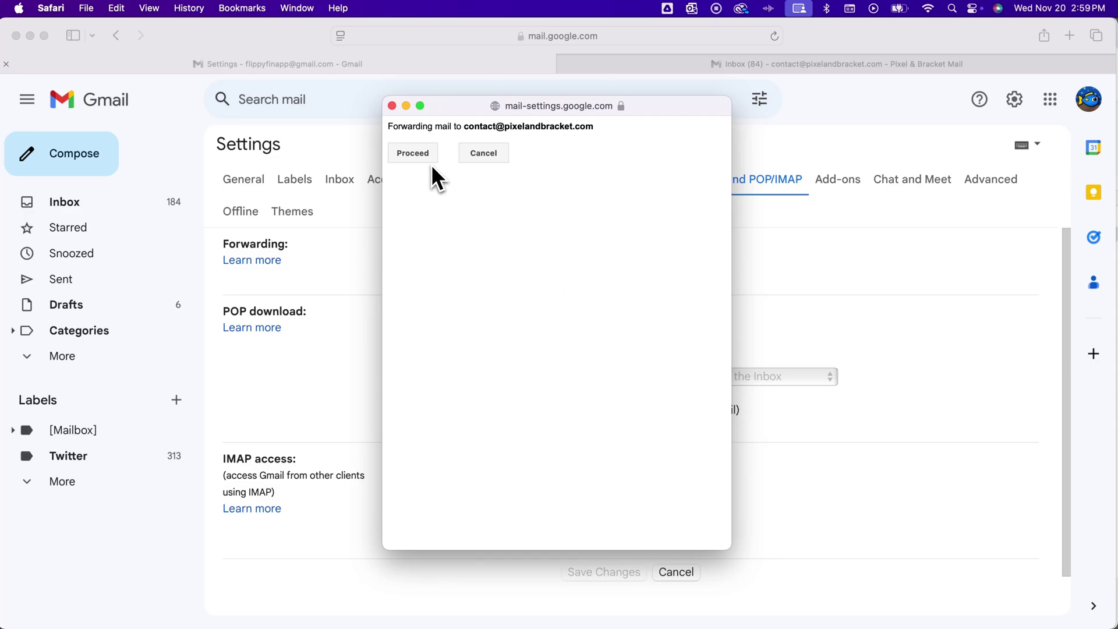
{"action": "left_click", "coordinate": [413, 153]}
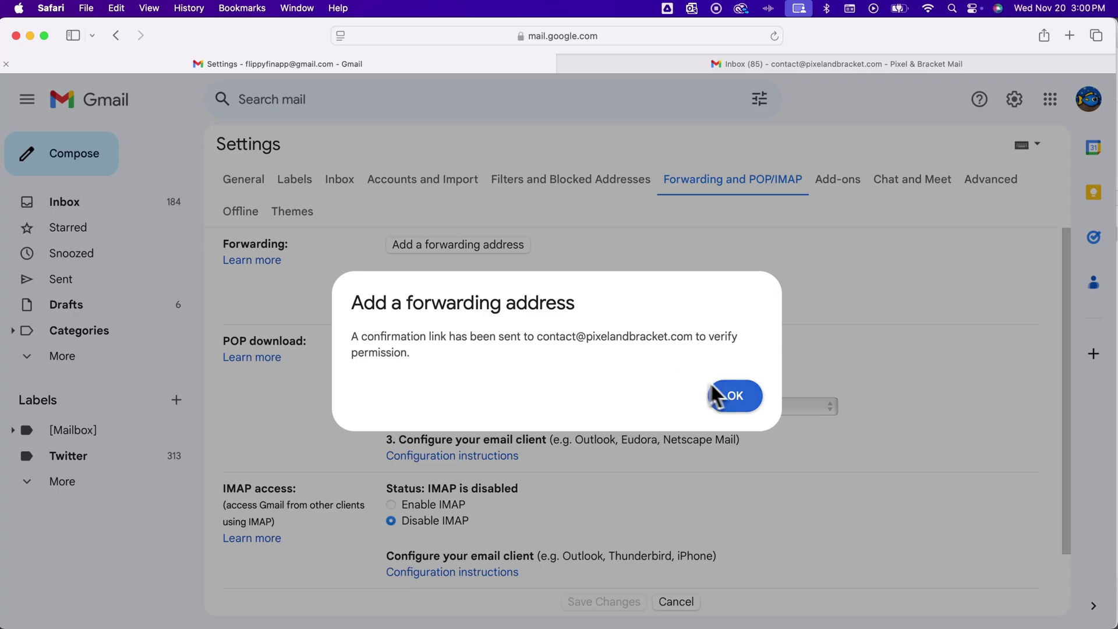
{"action": "left_click", "coordinate": [743, 396]}
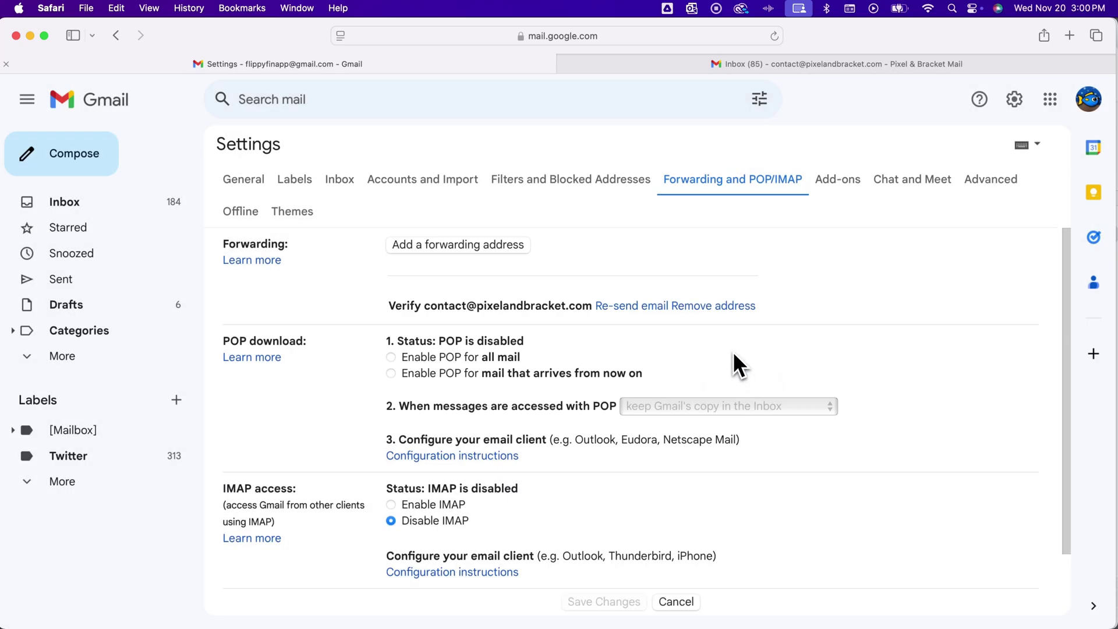
Approve forwarding via the link in the contact inbox's Gmail Forwarding Confirmation e-mail.
{"action": "left_click", "coordinate": [820, 63]}
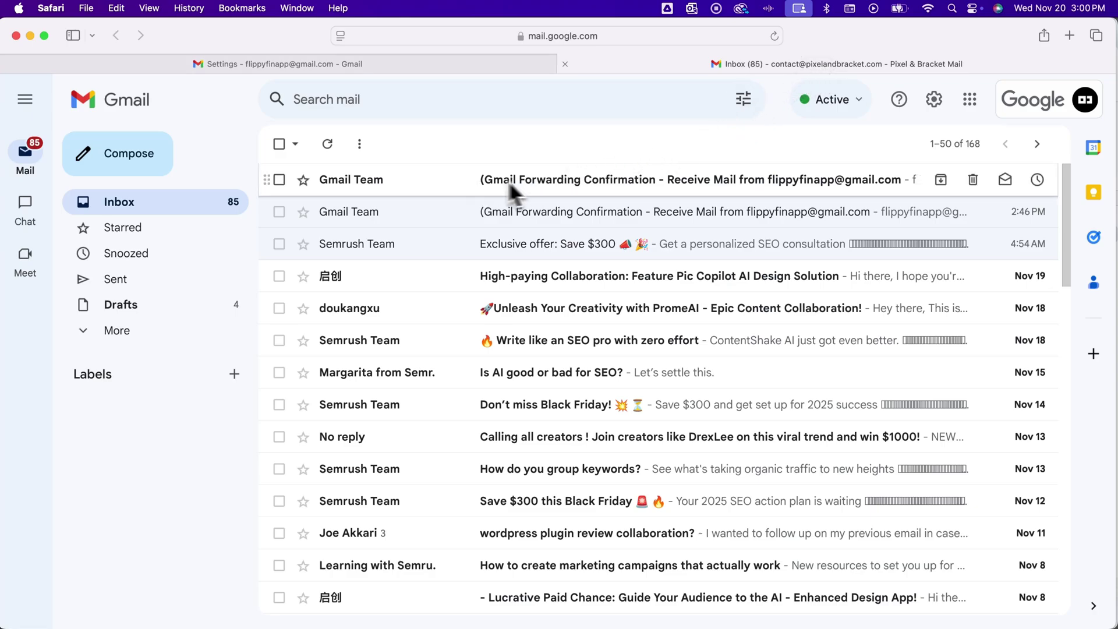
{"action": "left_click", "coordinate": [635, 180]}
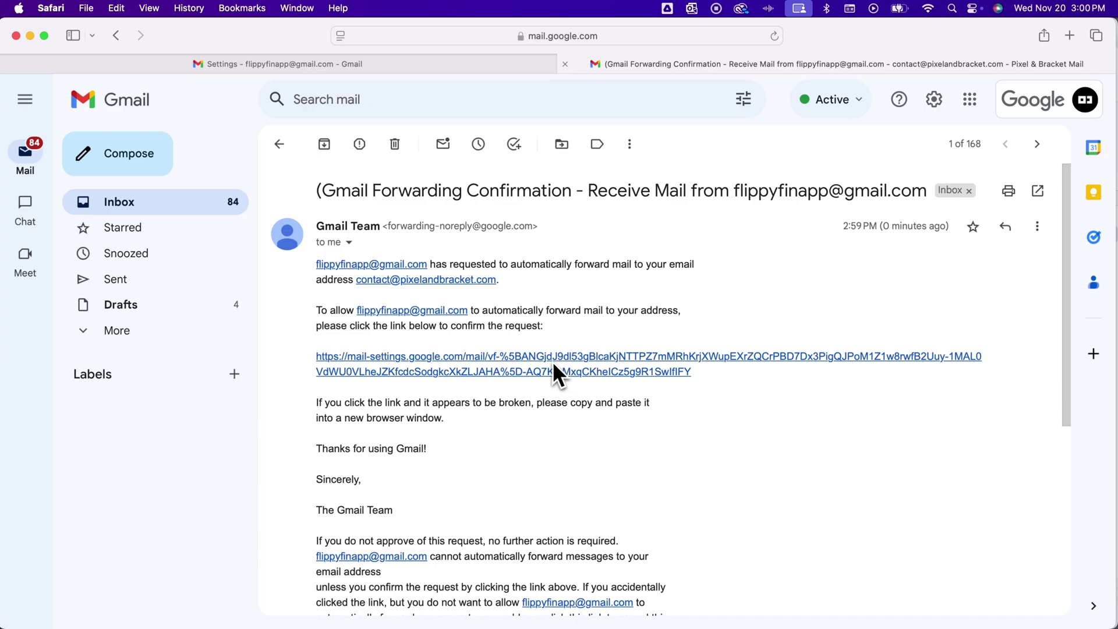
{"action": "left_click", "coordinate": [565, 358]}
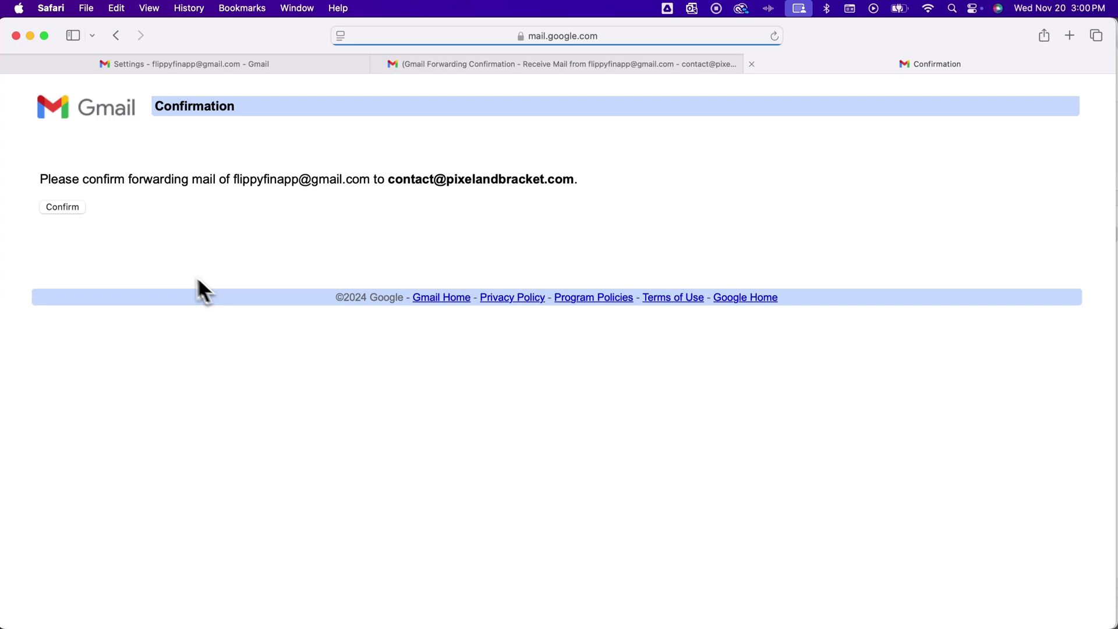
{"action": "left_click", "coordinate": [71, 211]}
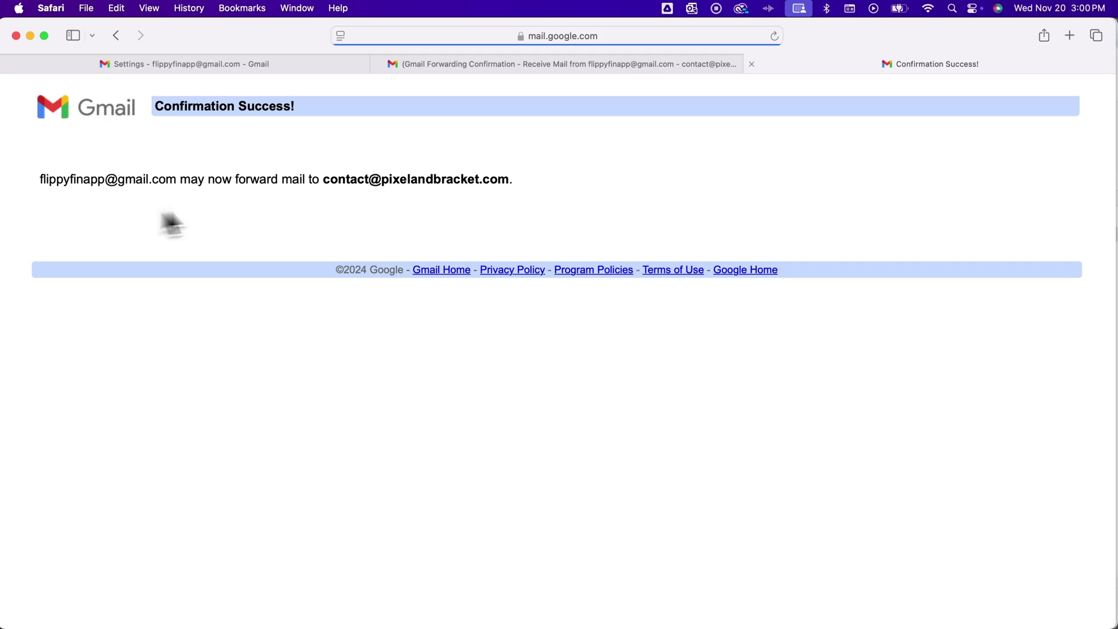
{"action": "left_click", "coordinate": [326, 66]}
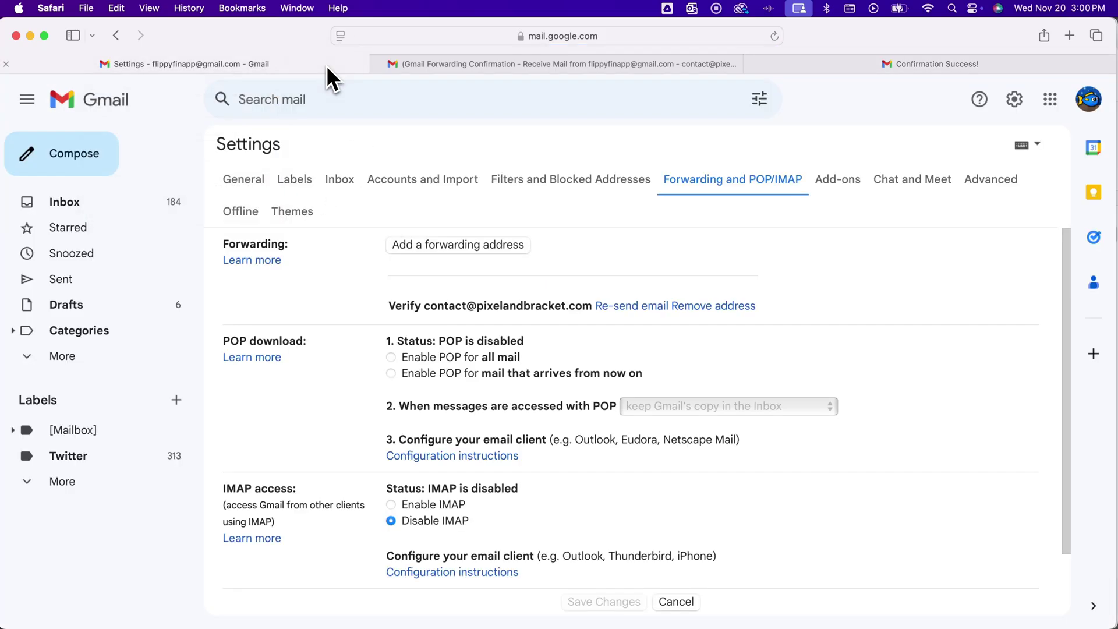
Refresh settings to show the verified address, then open Filters and the blank search criteria form.
{"action": "left_click", "coordinate": [773, 35]}
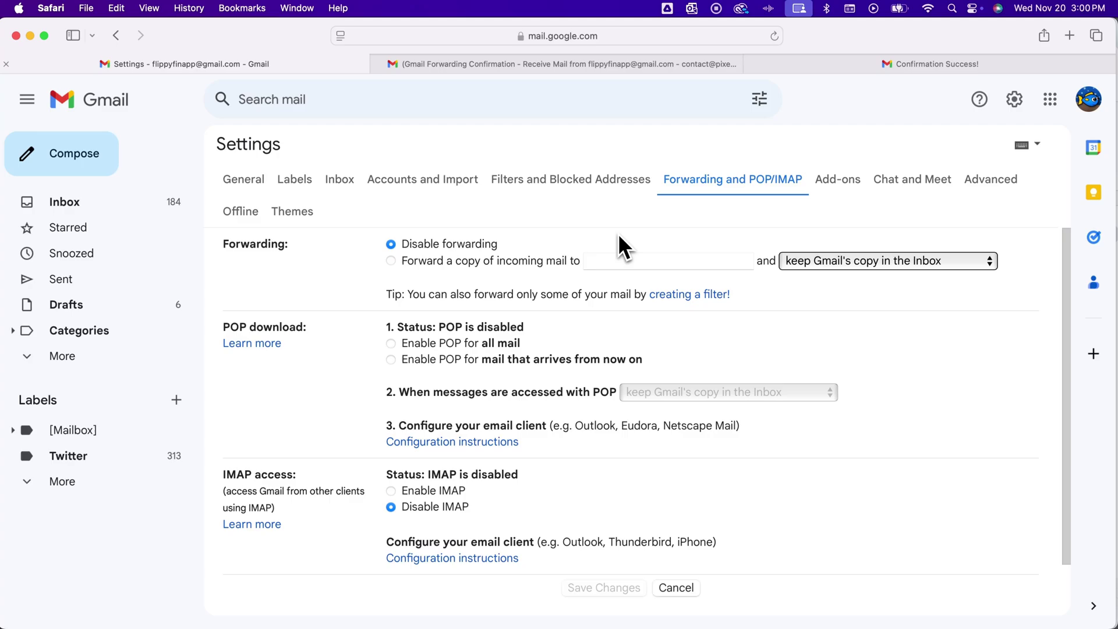
{"action": "left_click", "coordinate": [552, 182]}
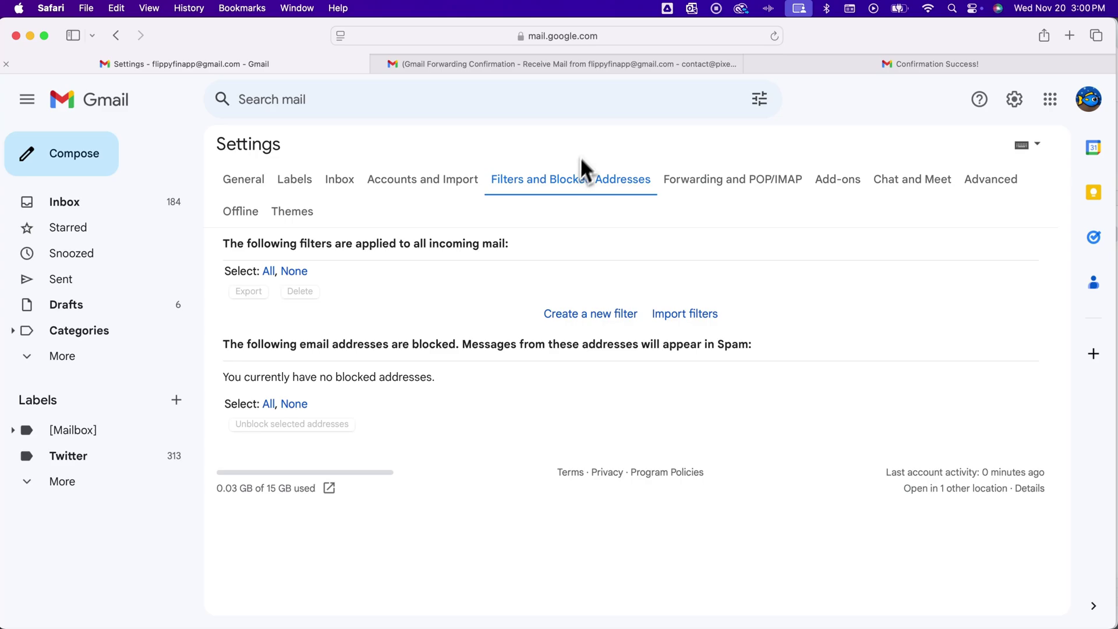
{"action": "left_click", "coordinate": [762, 97]}
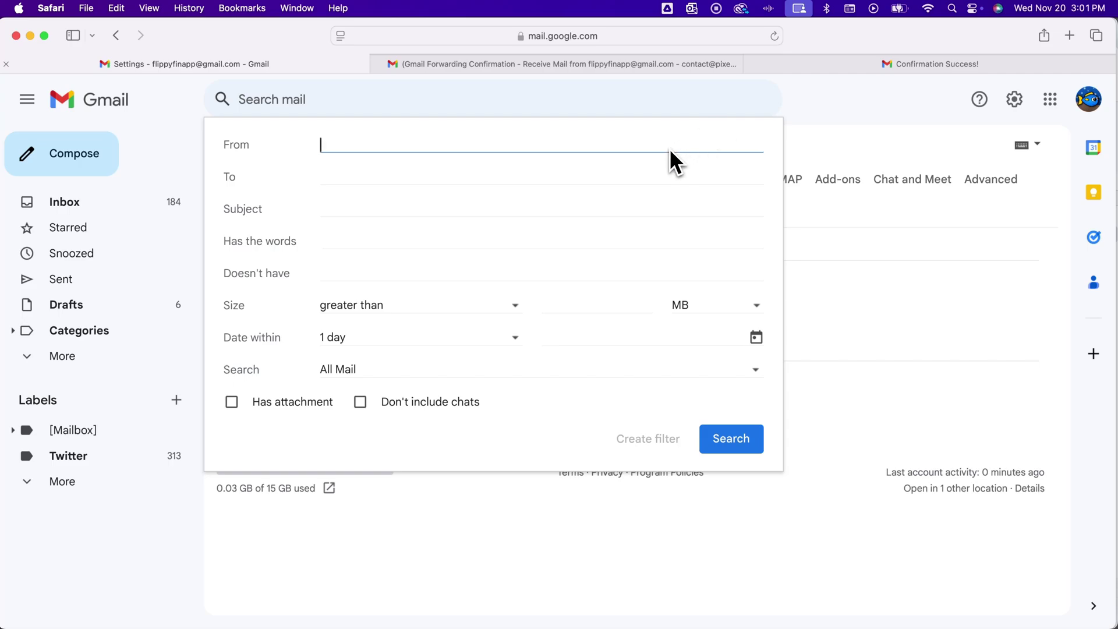
Make a filter for the suggested sender that forwards matching mail to the verified contact address.
{"action": "type", "text": "spencer"}
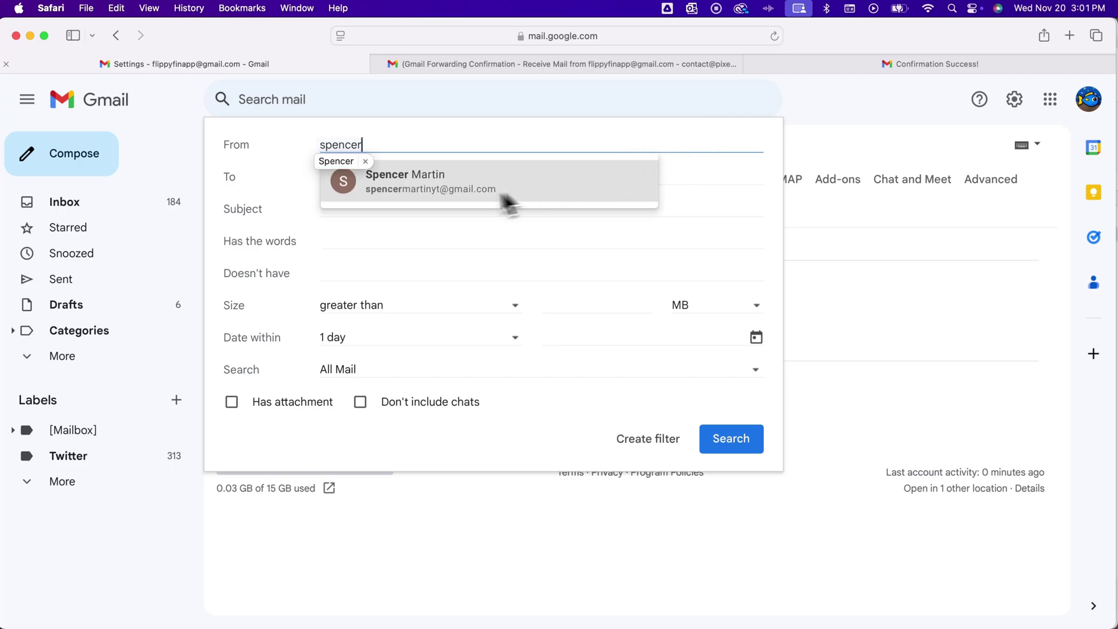
{"action": "left_click", "coordinate": [422, 185]}
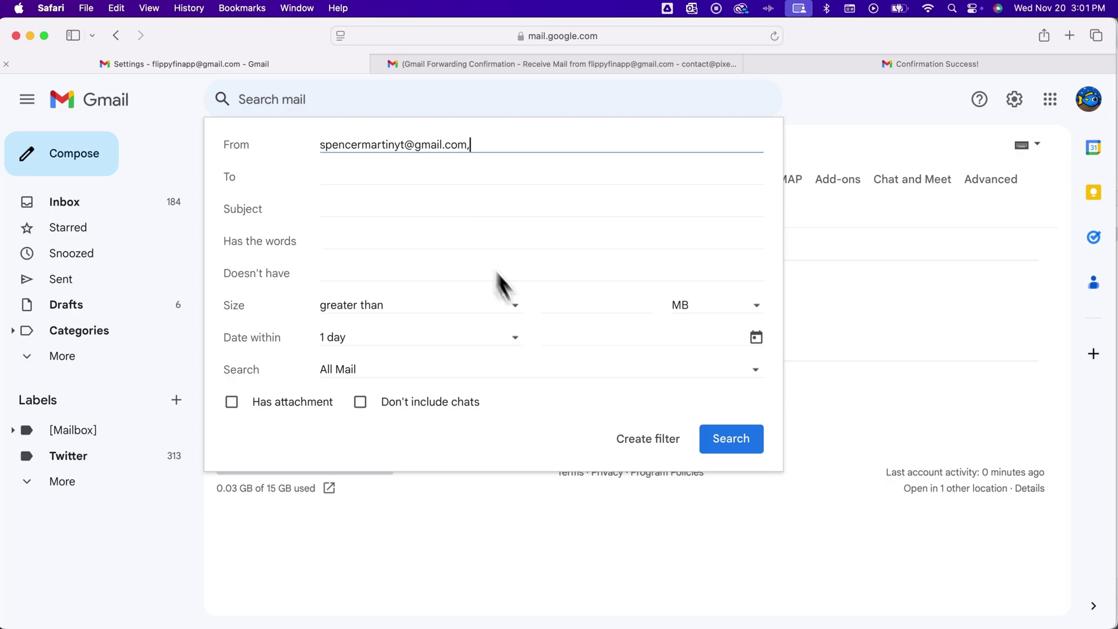
{"action": "left_click", "coordinate": [654, 441]}
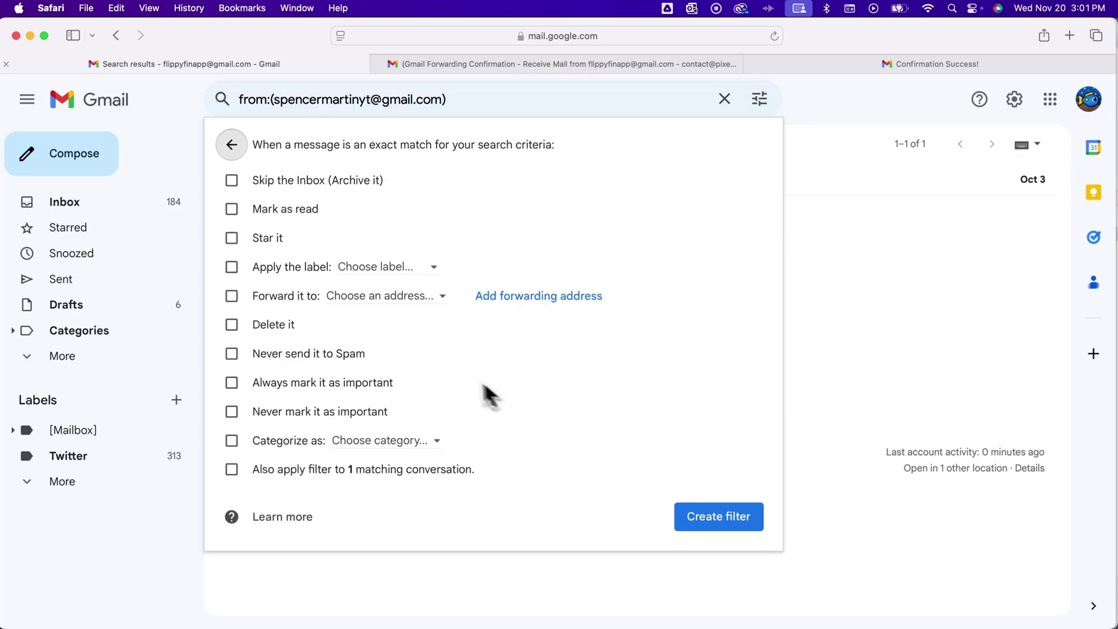
{"action": "left_click", "coordinate": [232, 297]}
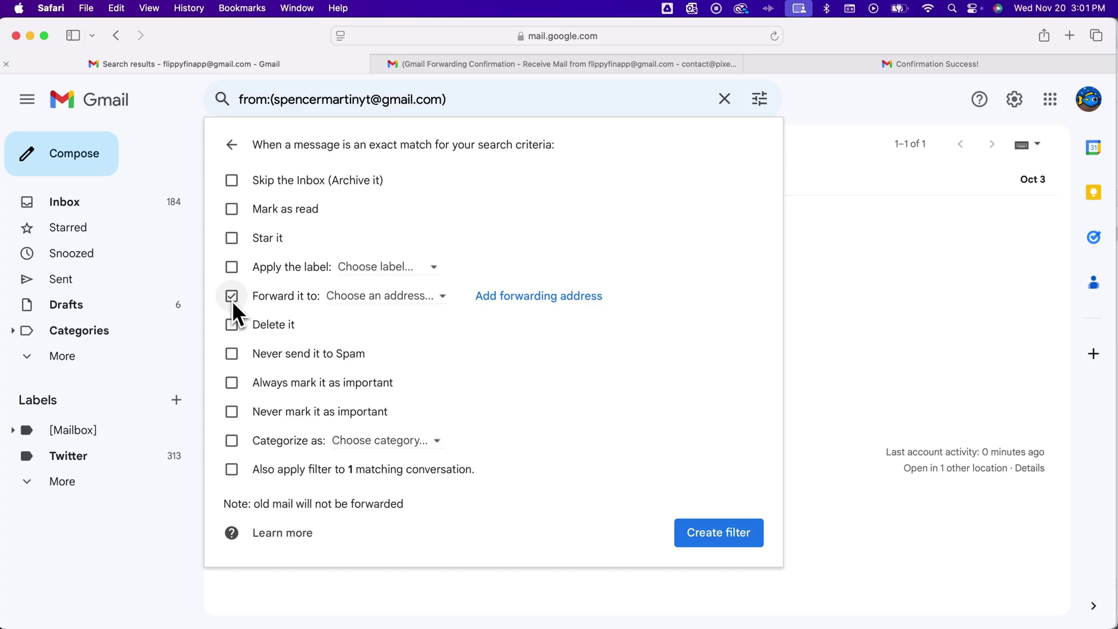
{"action": "left_click", "coordinate": [398, 300]}
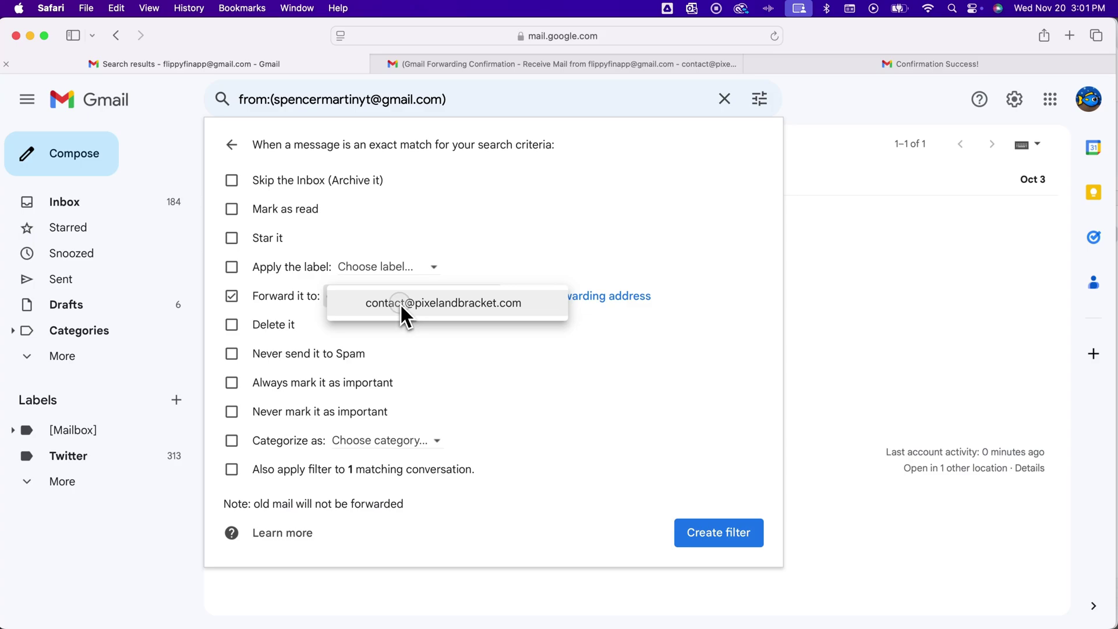
{"action": "left_click", "coordinate": [400, 303]}
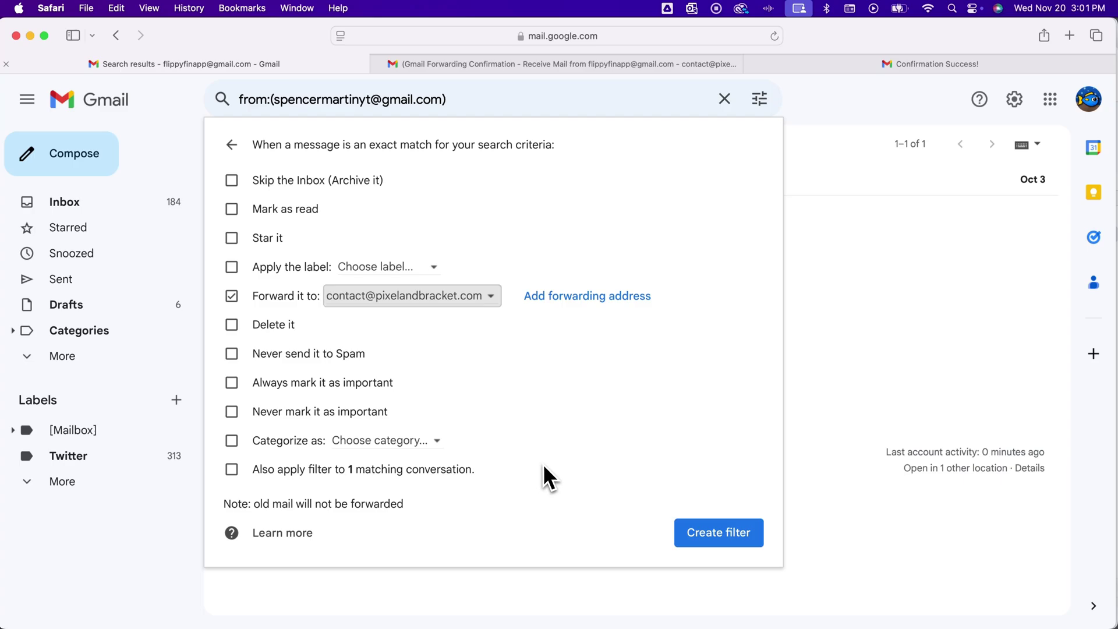
Save the forwarding filter and review its sender match and forward action in the list.
{"action": "left_click", "coordinate": [704, 528]}
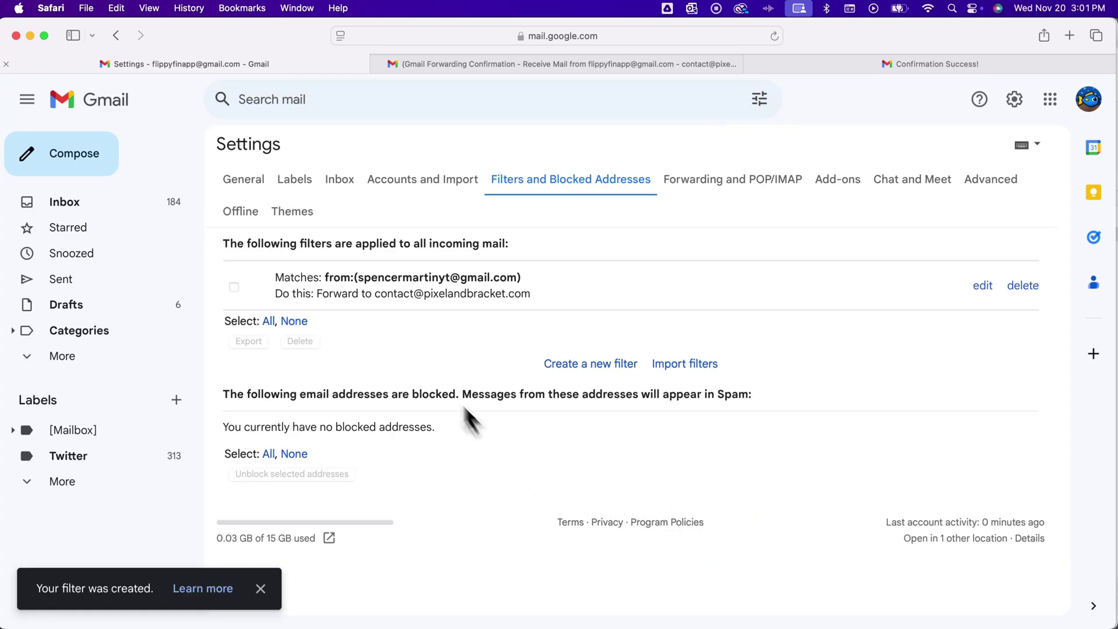
{"action": "left_click_drag", "start_coordinate": [311, 284], "coordinate": [513, 279]}
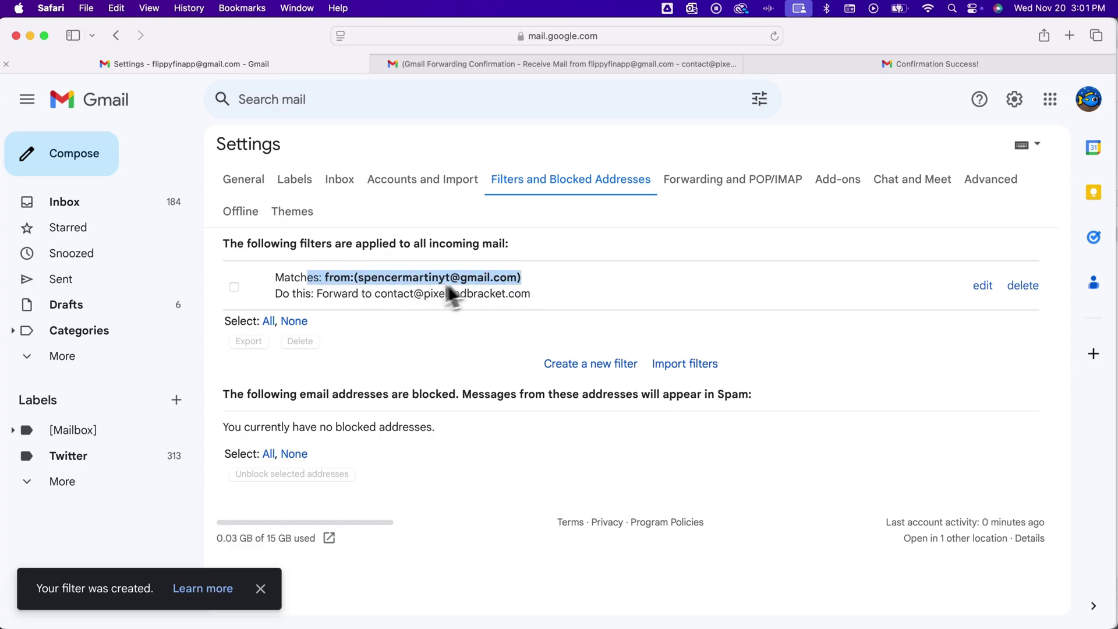
{"action": "left_click_drag", "start_coordinate": [319, 296], "coordinate": [530, 300]}
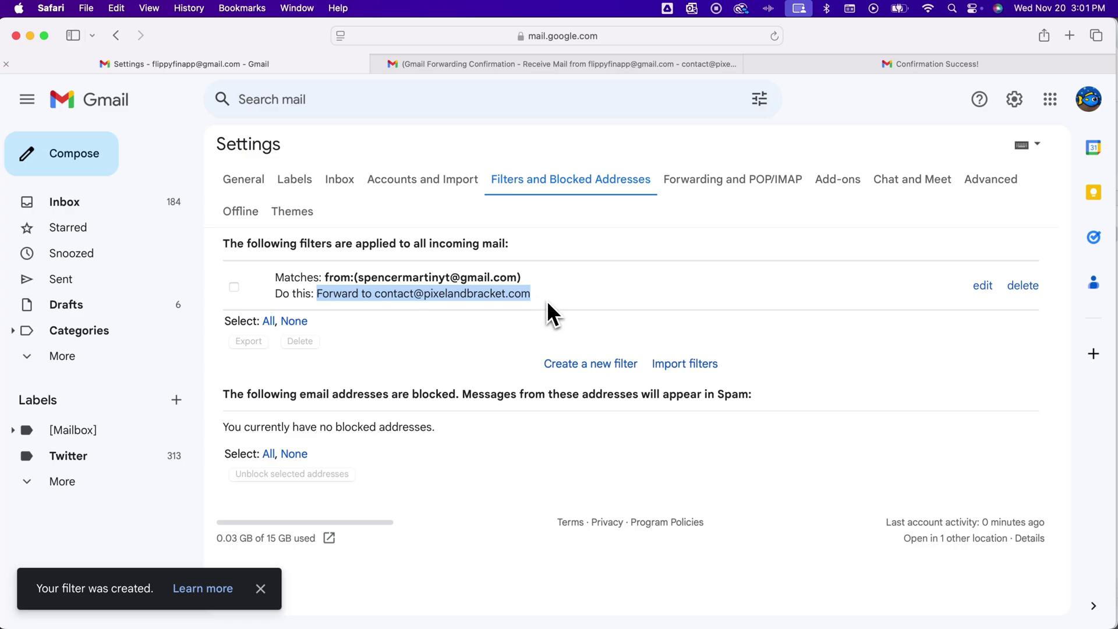
Check the verified address's options under Forwarding and POP/IMAP without changing anything, then return to Filters.
{"action": "left_click", "coordinate": [715, 186]}
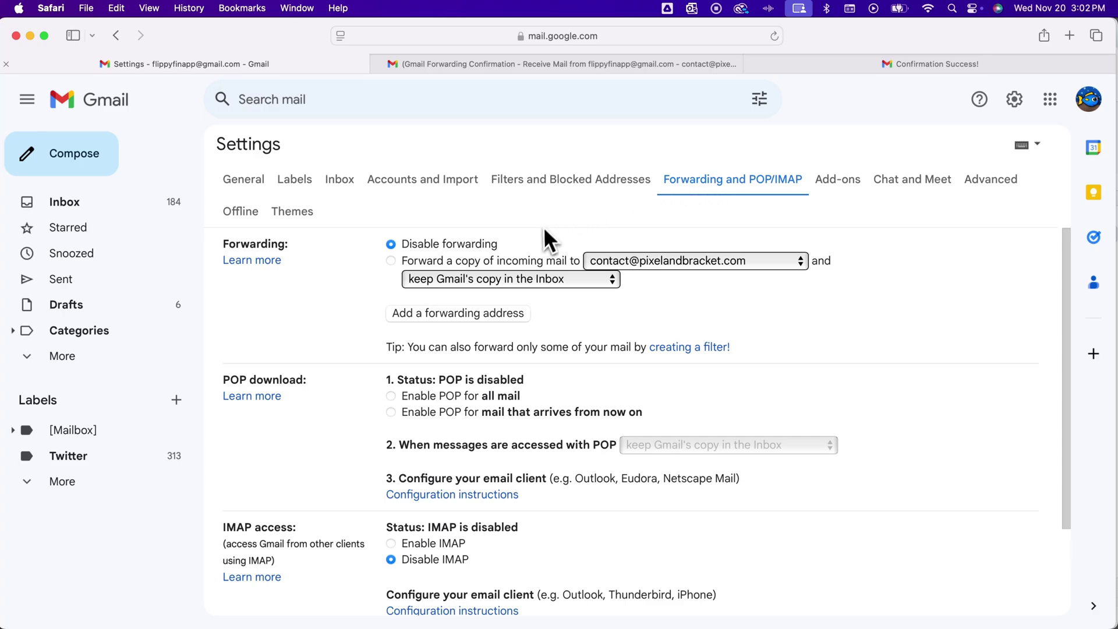
{"action": "left_click", "coordinate": [609, 262]}
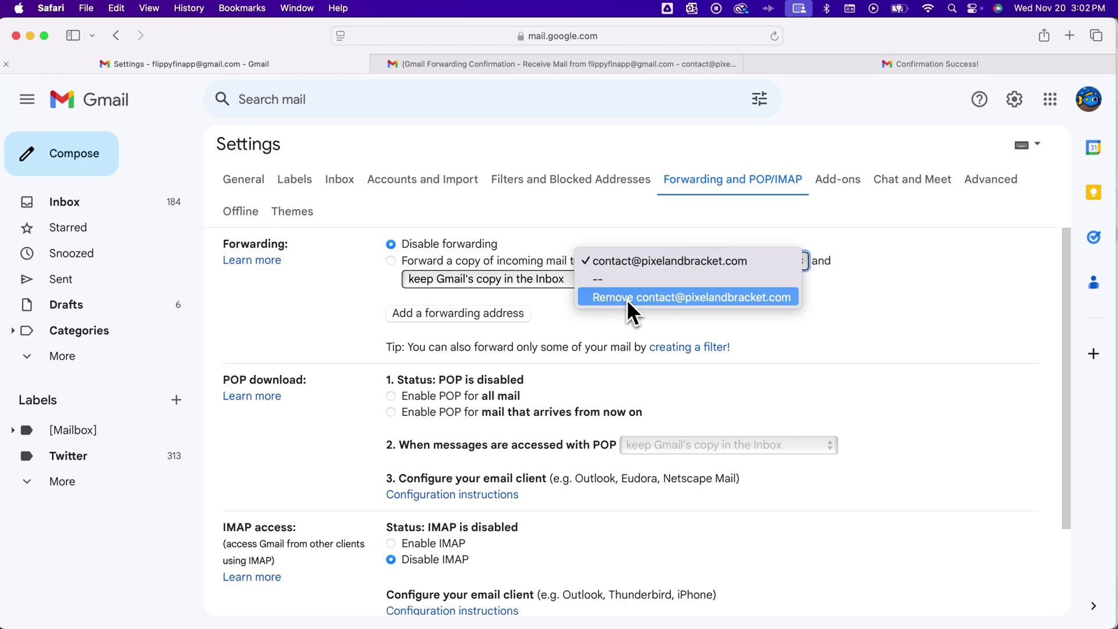
{"action": "left_click", "coordinate": [513, 234]}
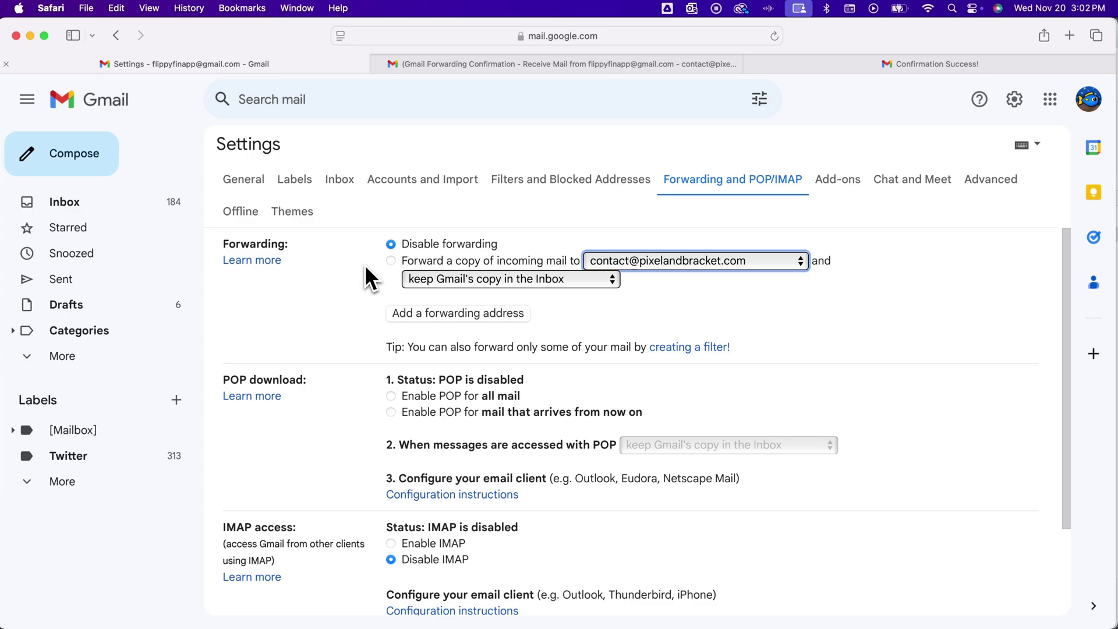
{"action": "left_click", "coordinate": [529, 182]}
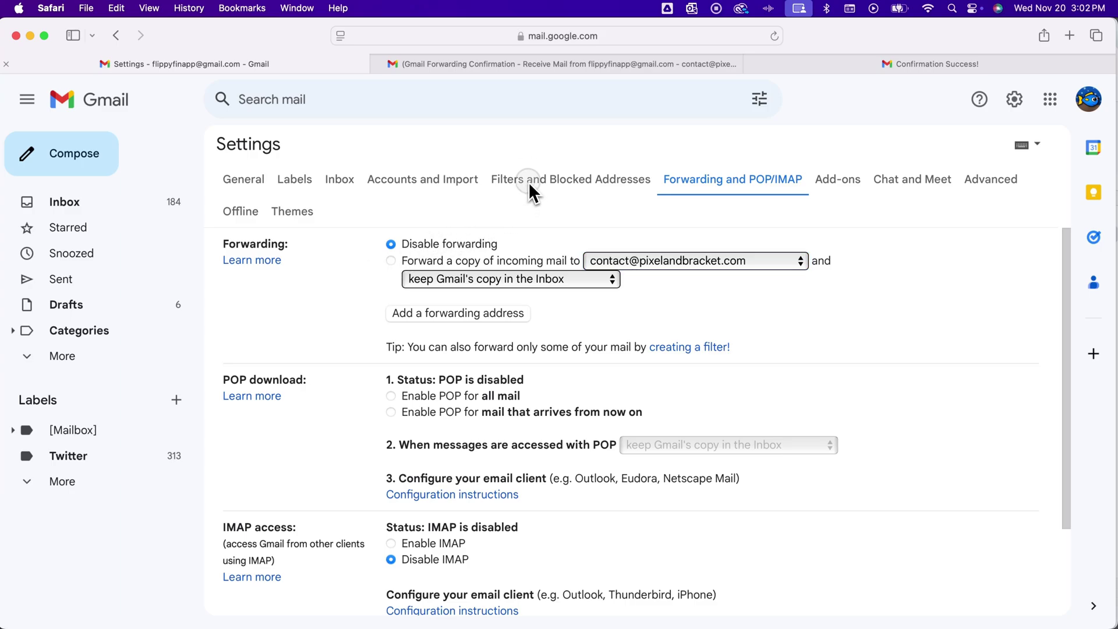